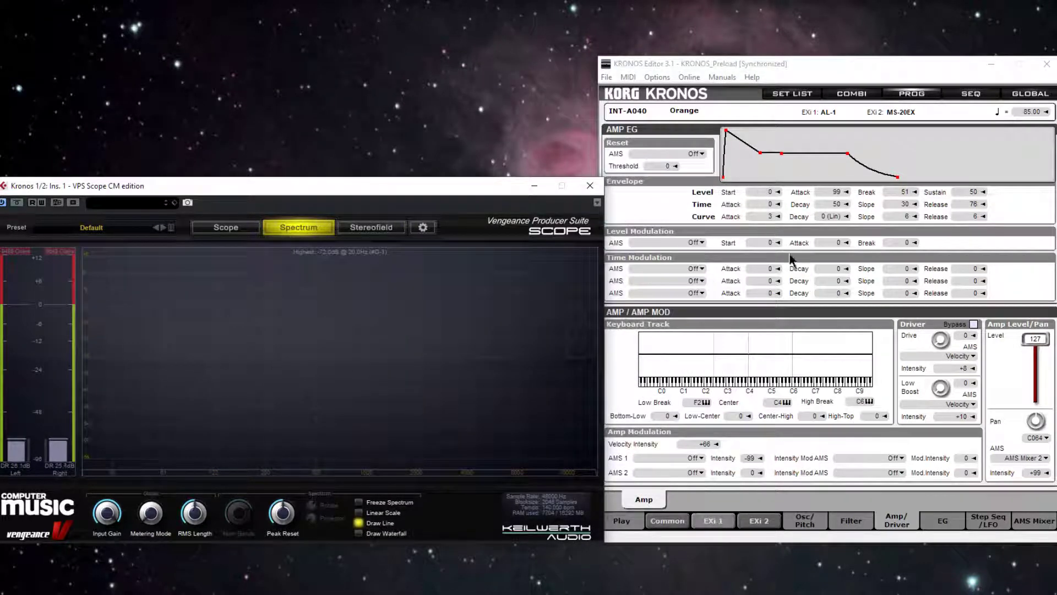
Switch to Orange's Common settings to show the IFX list, with Orange Phase on IFX 1
left_click(668, 521)
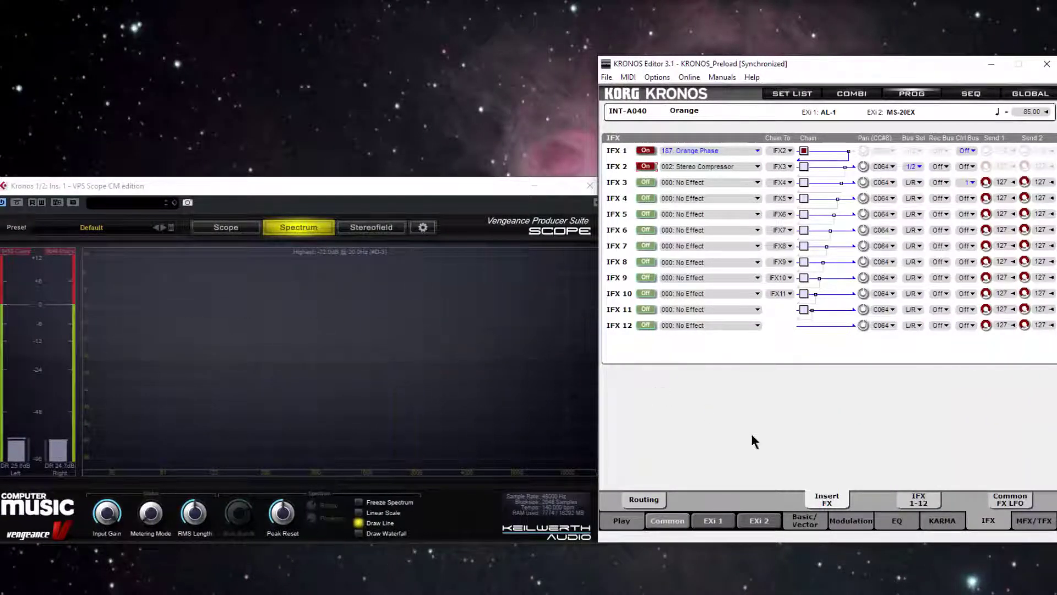
Set Orange Phase to fully Wet, with Resonance 0 and Depth 0
left_click(918, 499)
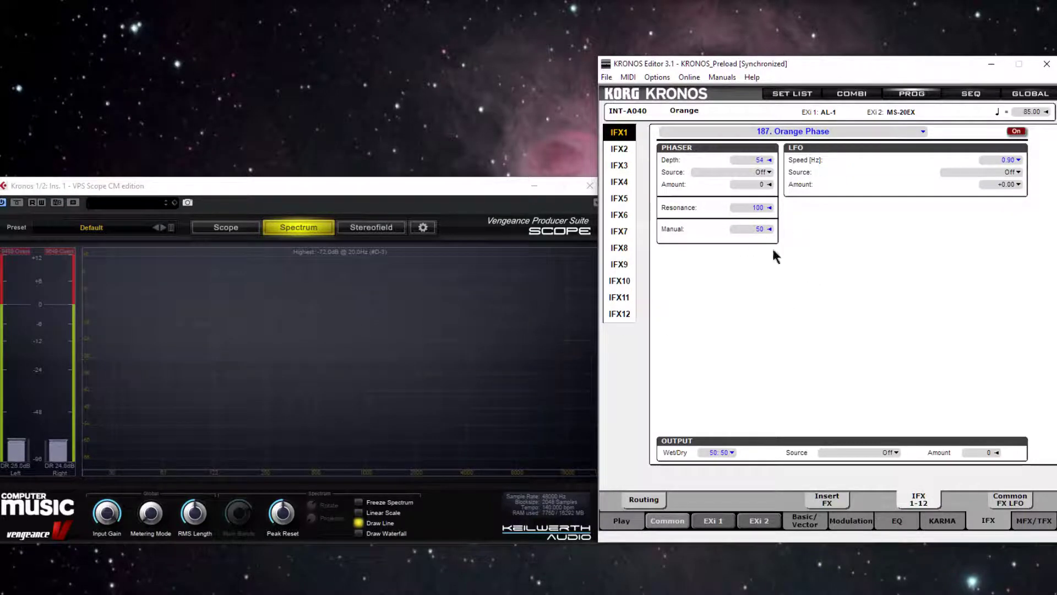
left_click_drag(713, 453, 877, 295)
left_click_drag(749, 206, 745, 300)
left_click(747, 161)
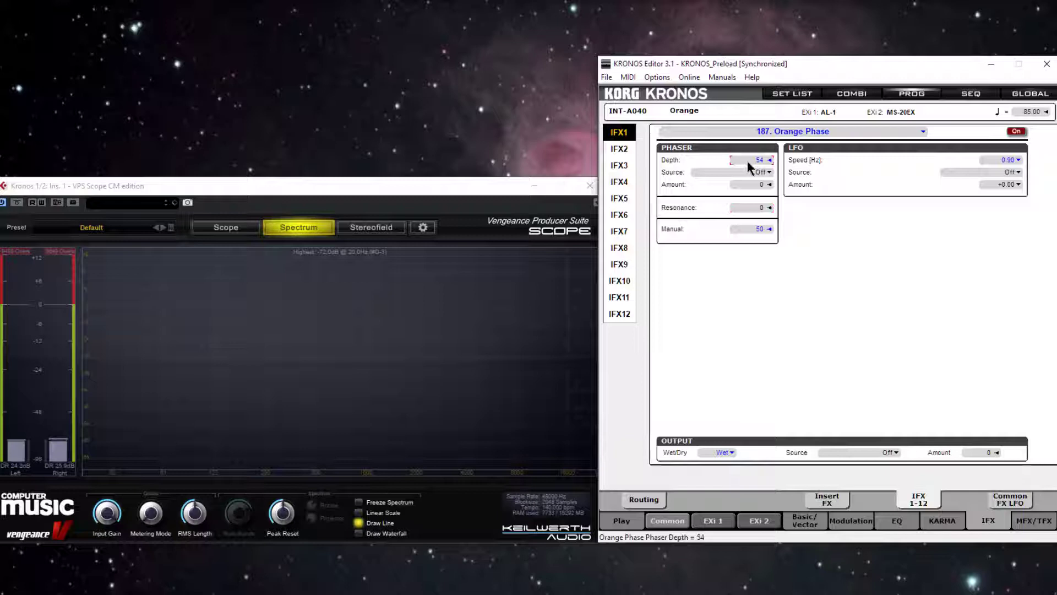
left_click_drag(748, 160, 807, 380)
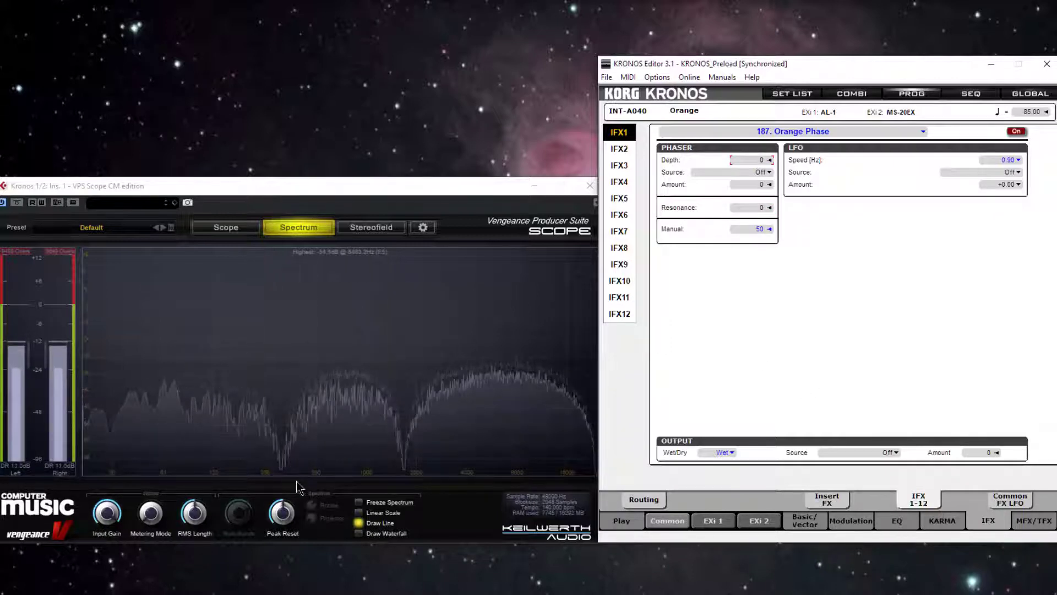
left_click(388, 453)
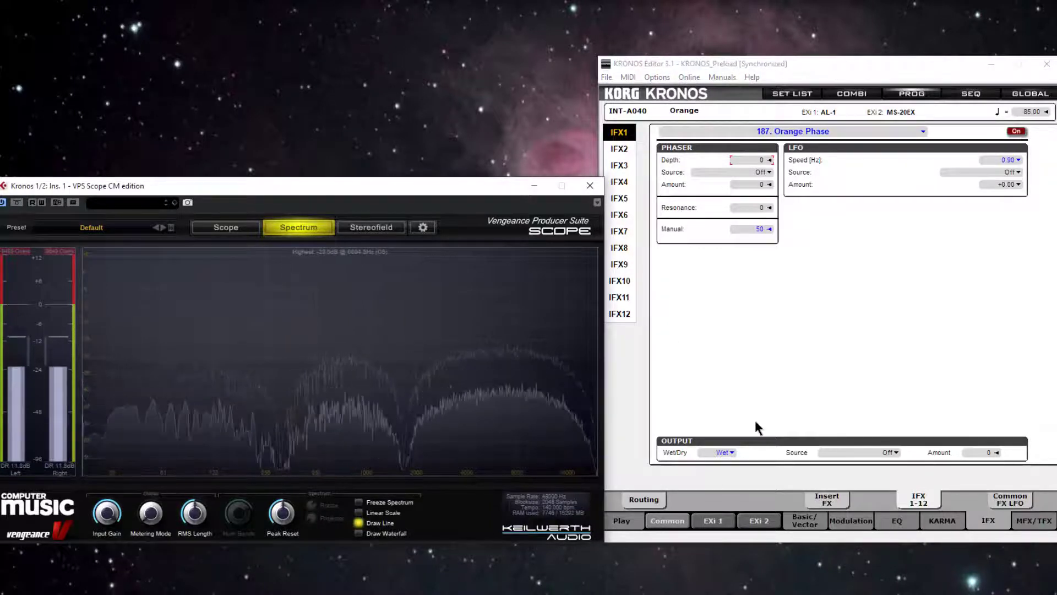
left_click(718, 451)
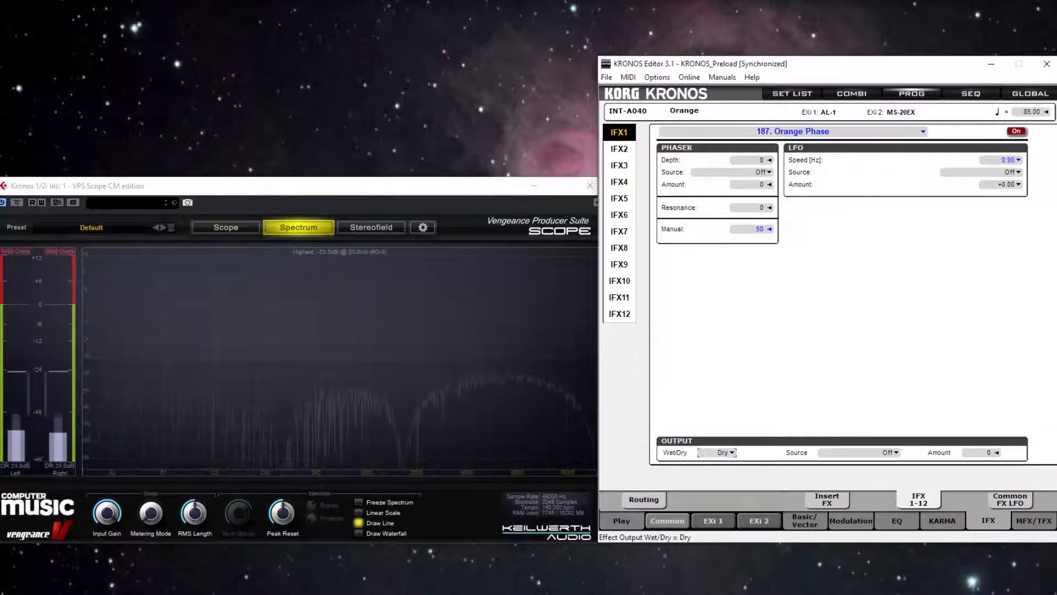
left_click(718, 452)
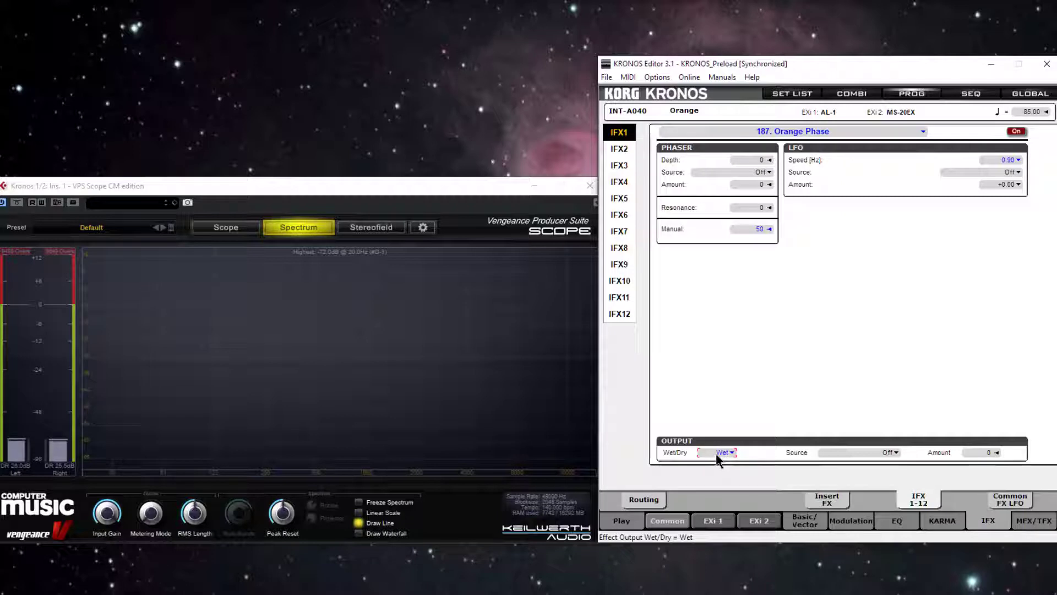
Sweep Phaser Manual from 50 up to 100, then down to 1, watching the notches
left_click_drag(717, 453, 716, 471)
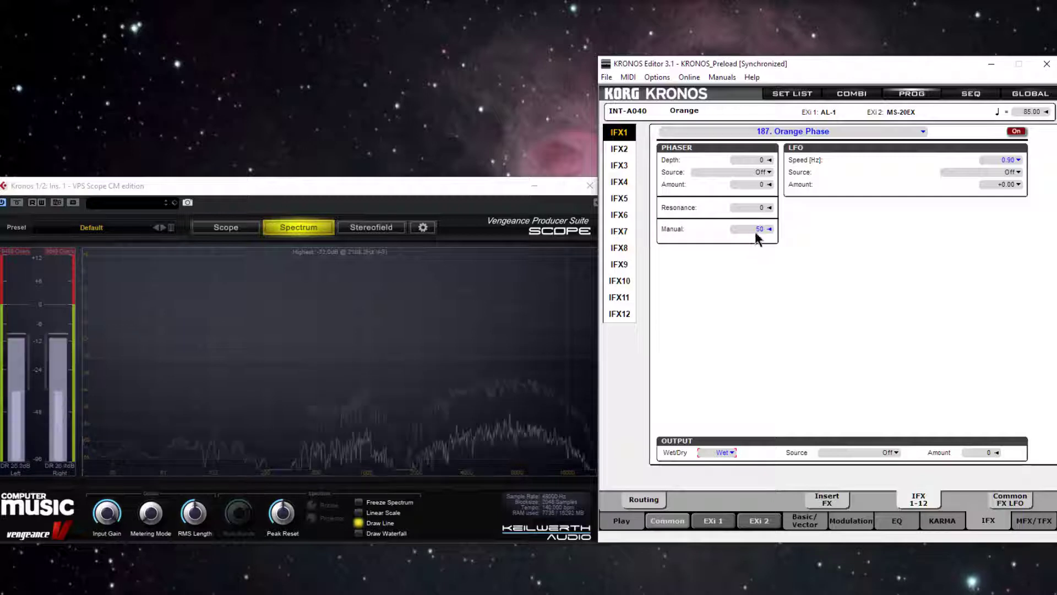
left_click_drag(746, 228, 743, 119)
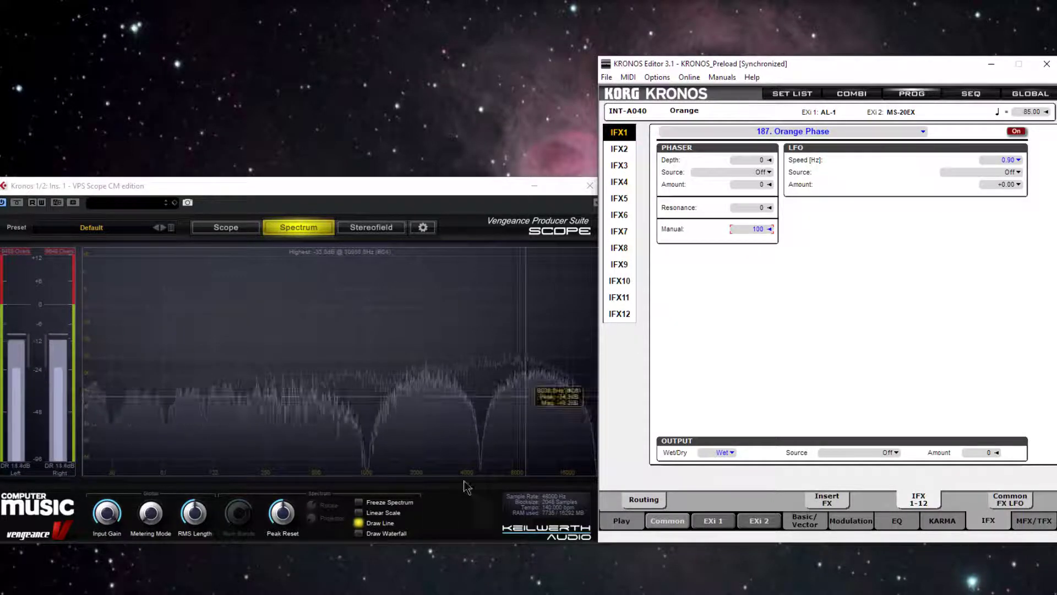
left_click_drag(750, 229, 748, 397)
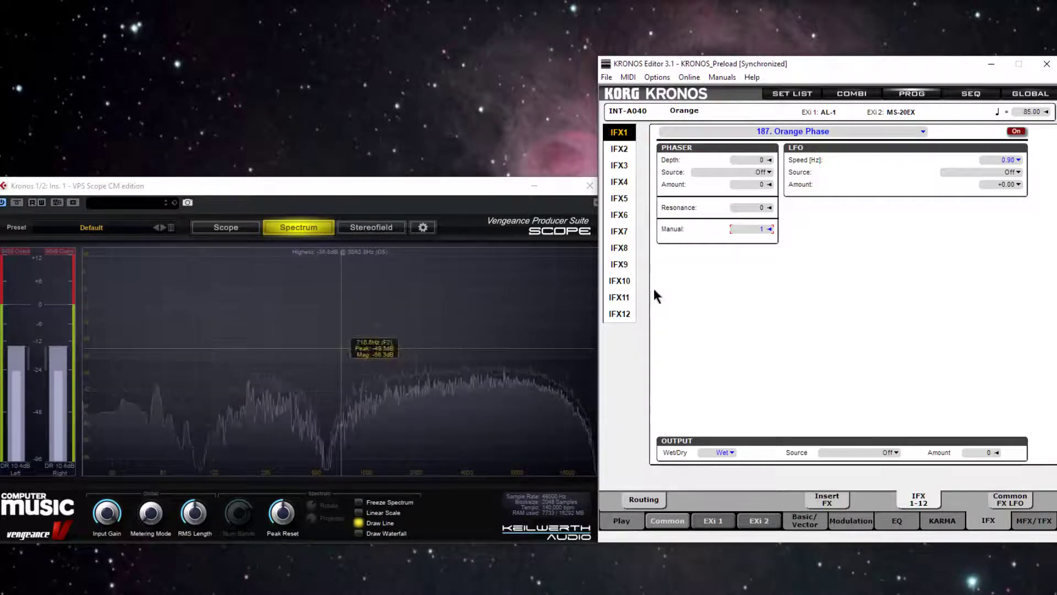
Set Phaser Manual to 60 and slow LFO Speed to 0.10 Hz
left_click_drag(751, 229, 759, 86)
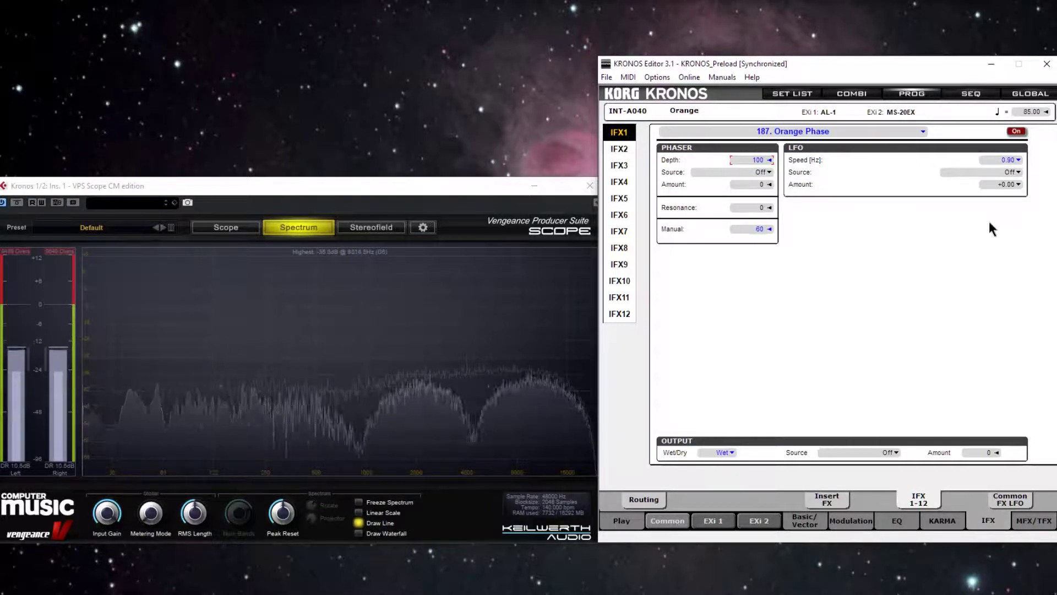
left_click_drag(995, 159, 993, 223)
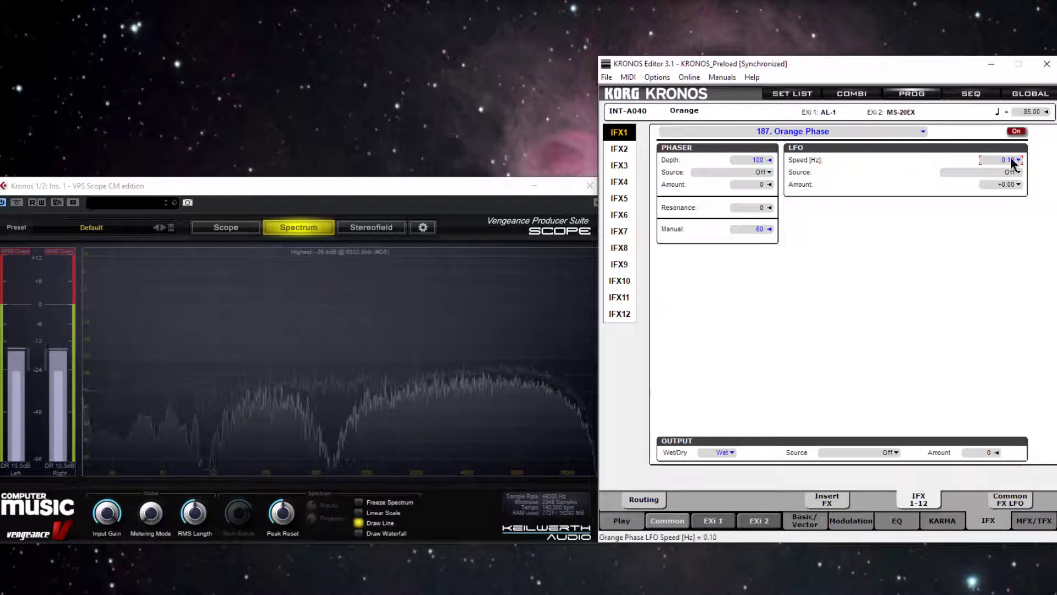
Raise LFO Speed to 0.92 Hz and settle Phaser Manual at 55
left_click_drag(1010, 160, 1001, 113)
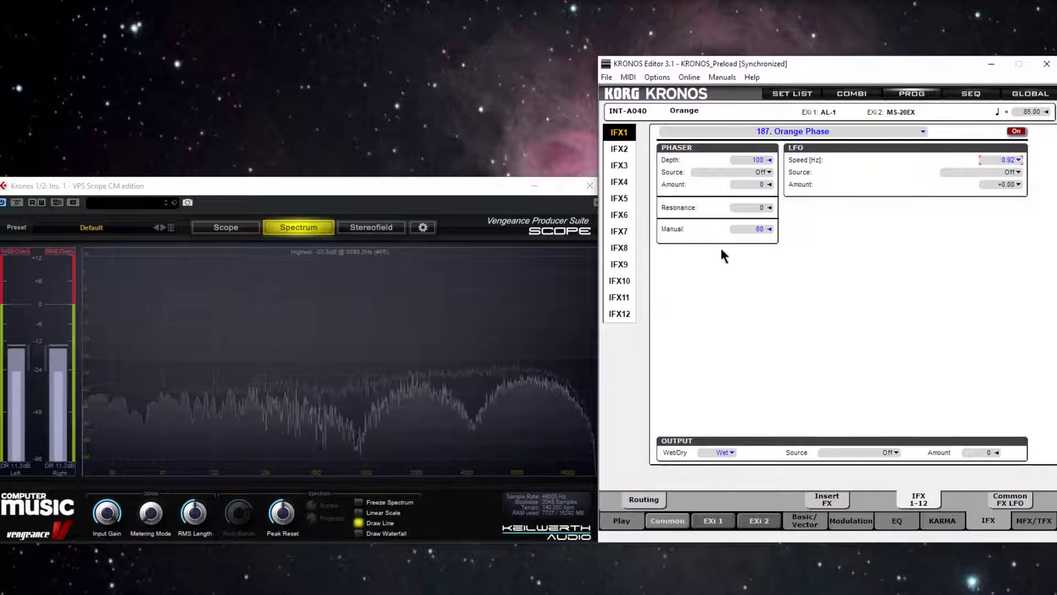
mouse_move(758, 229)
left_mouse_down()
mouse_move(756, 240)
mouse_move(757, 149)
mouse_move(749, 339)
mouse_move(749, 151)
mouse_move(745, 201)
mouse_move(782, 243)
left_mouse_up()
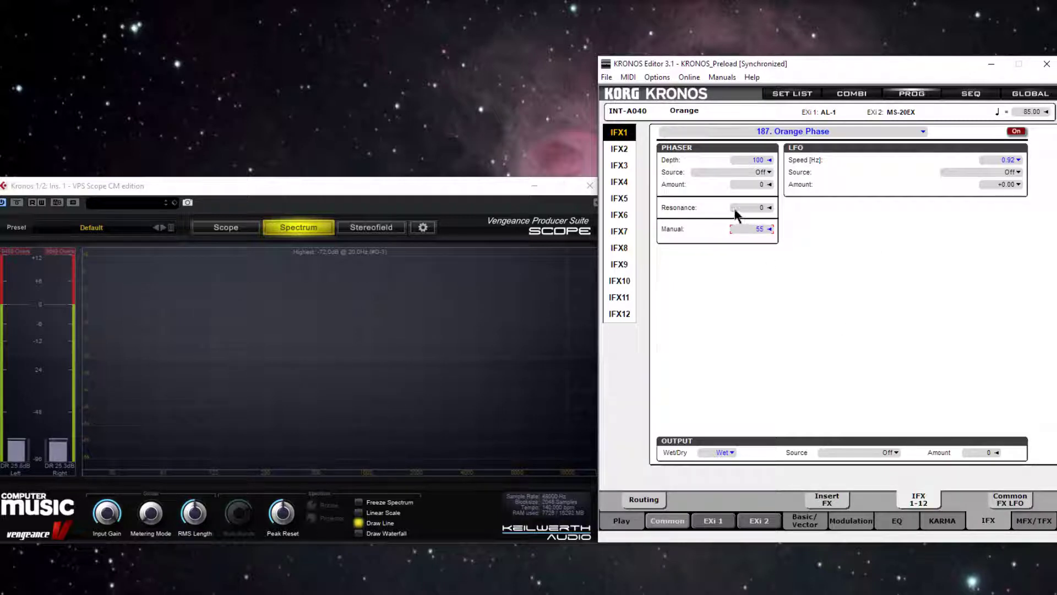
scroll(757, 161, "down", 10)
scroll(744, 163, "down", 2)
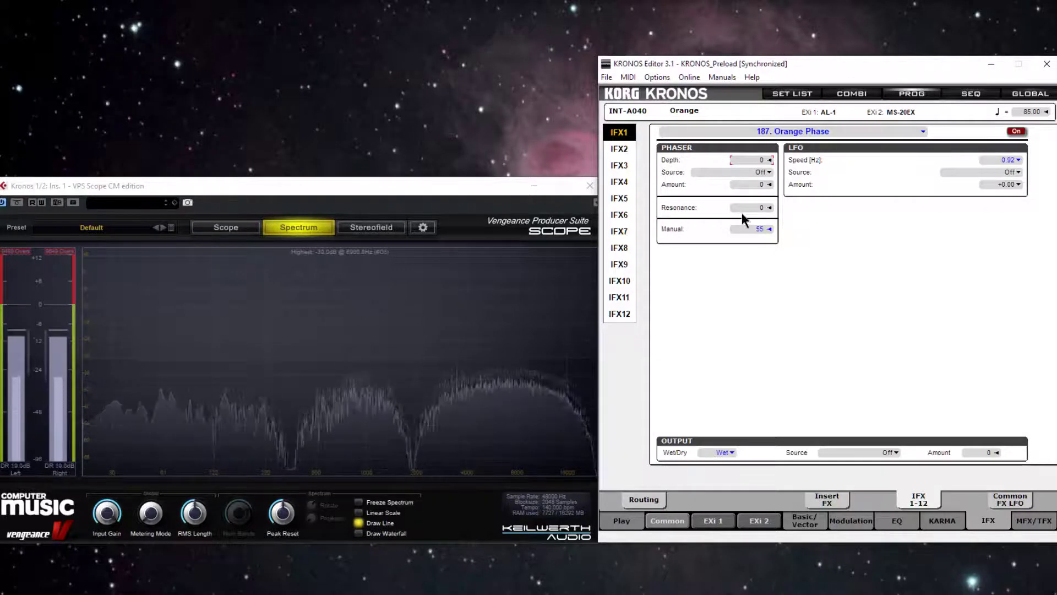
scroll(750, 207, "up", 10)
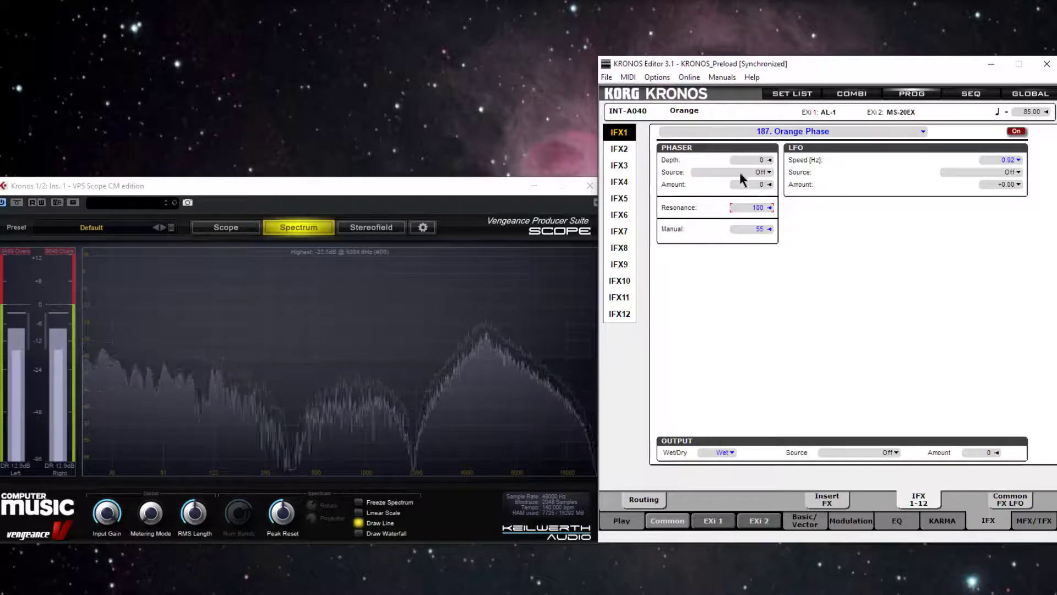
scroll(748, 229, "down", 10)
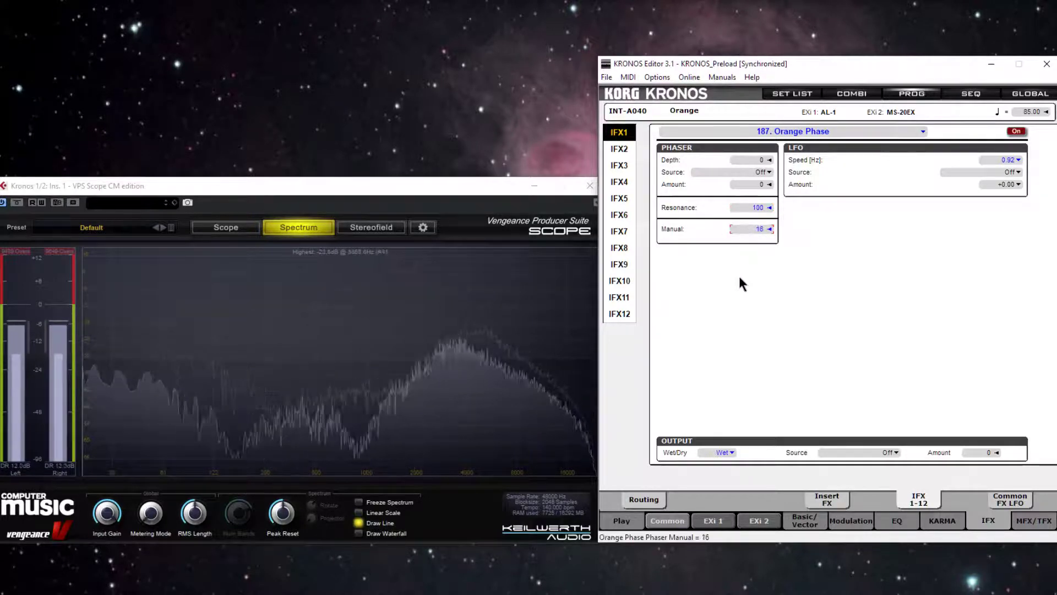
Sweep Phaser Manual and leave it at 30, with Resonance at 0
mouse_move(734, 308)
left_mouse_down()
mouse_move(738, 266)
mouse_move(730, 291)
left_mouse_up()
left_click_drag(750, 215, 742, 376)
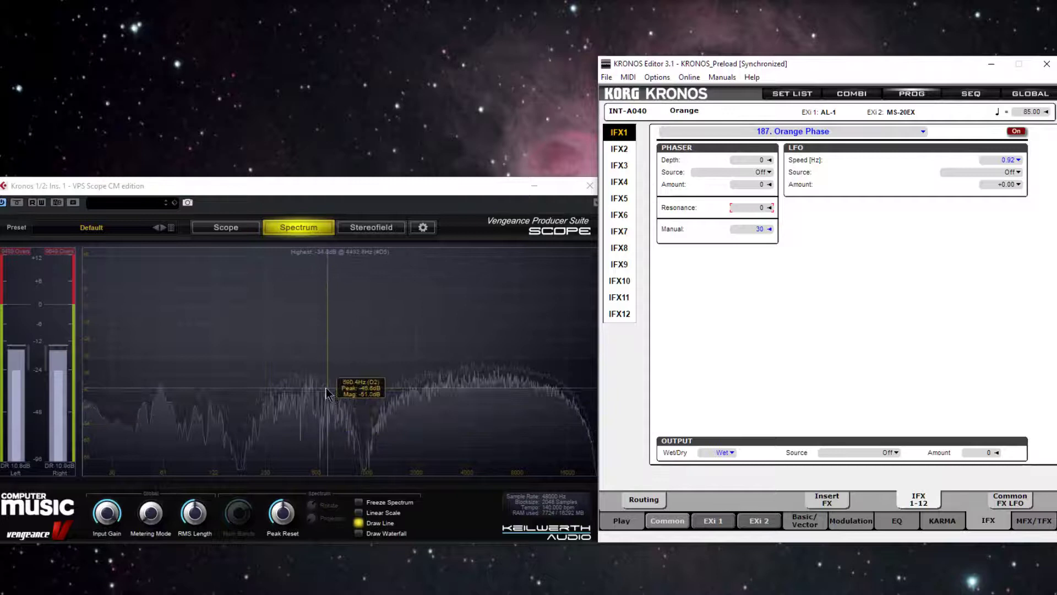
mouse_move(759, 208)
left_mouse_down()
mouse_move(760, 49)
mouse_move(758, 248)
left_mouse_up()
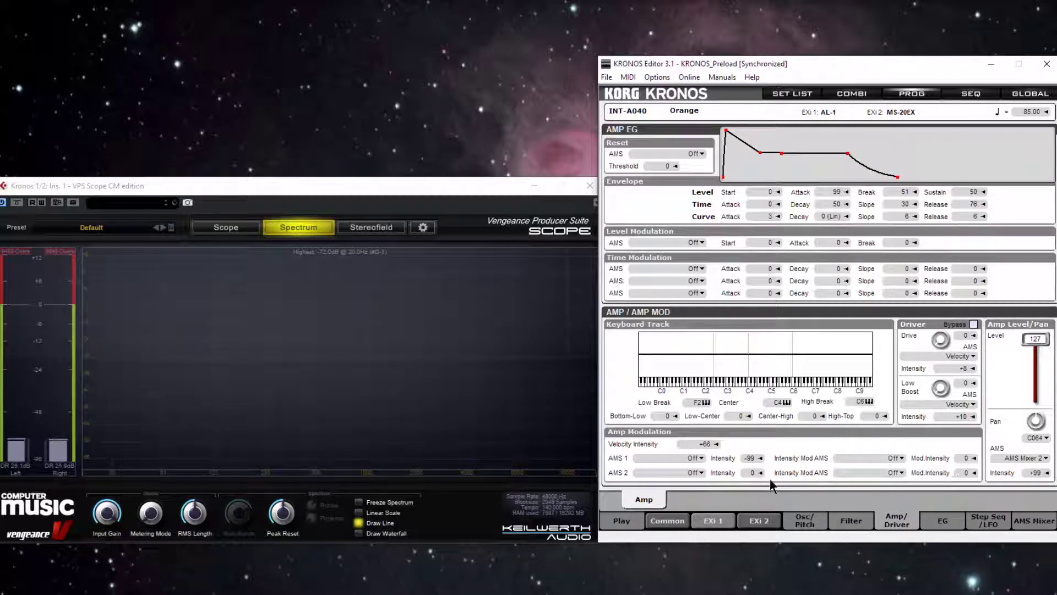
Clear Filter B's Bypass so the high-pass filter is active, then return to Orange Phase
left_click(841, 522)
left_click(789, 237)
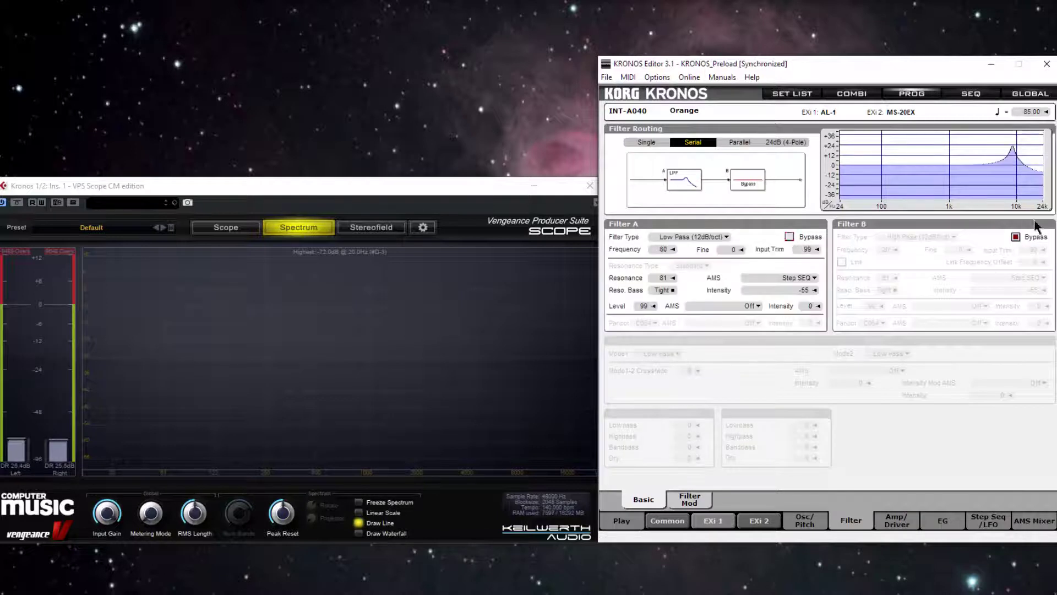
left_click(1017, 236)
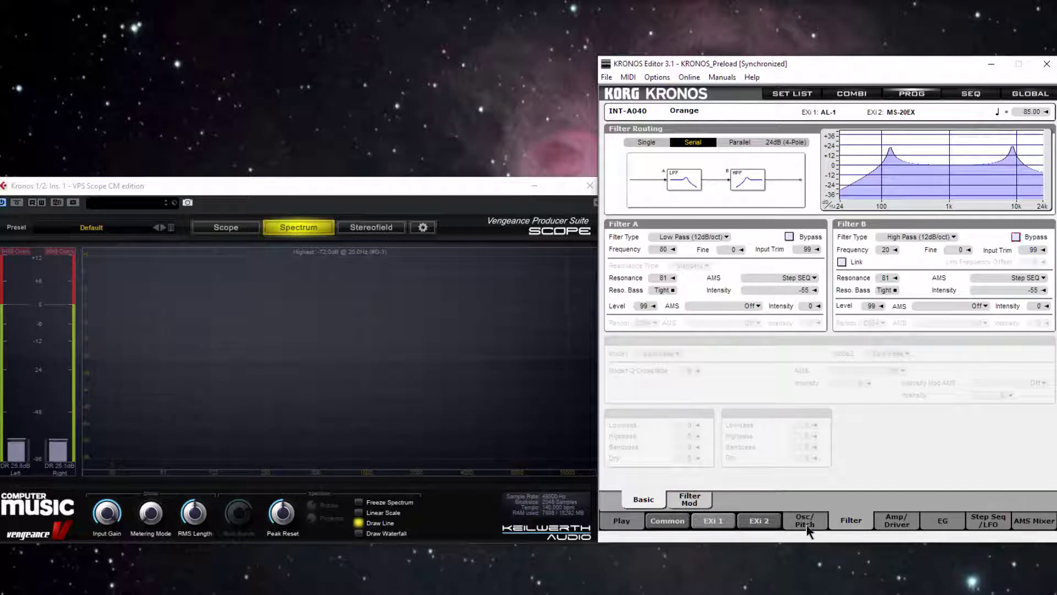
left_click(669, 522)
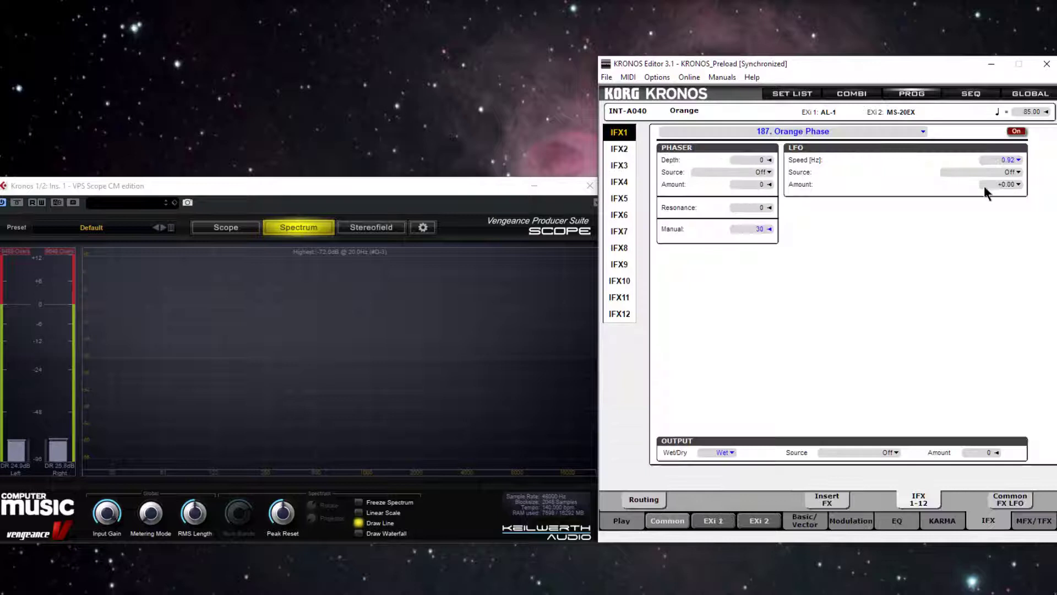
Switch IFX 1 off and back on to compare, then set Wet/Dry to 50:50
left_click(1017, 133)
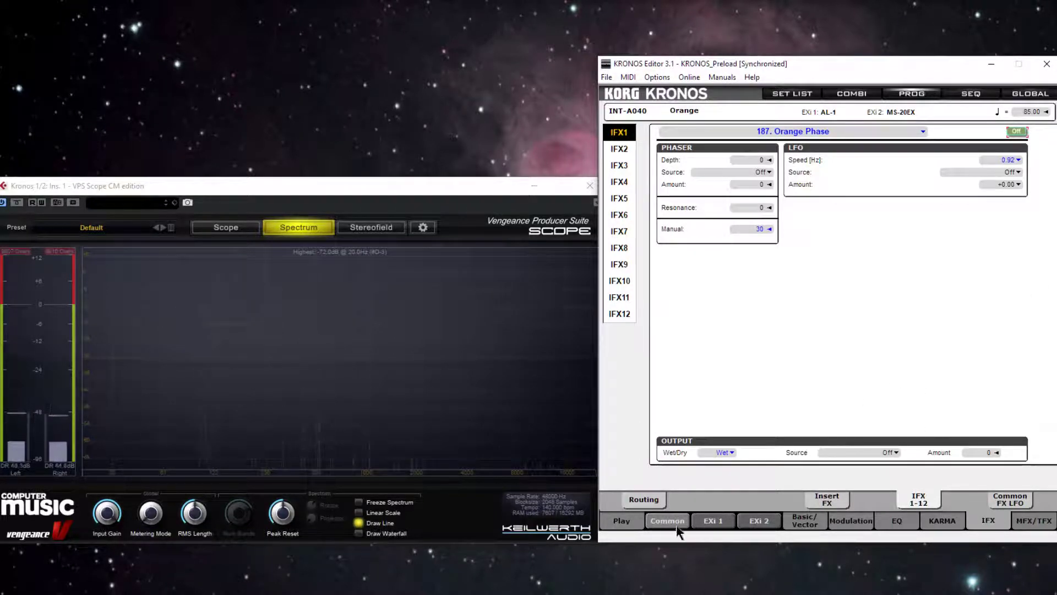
left_click(1016, 132)
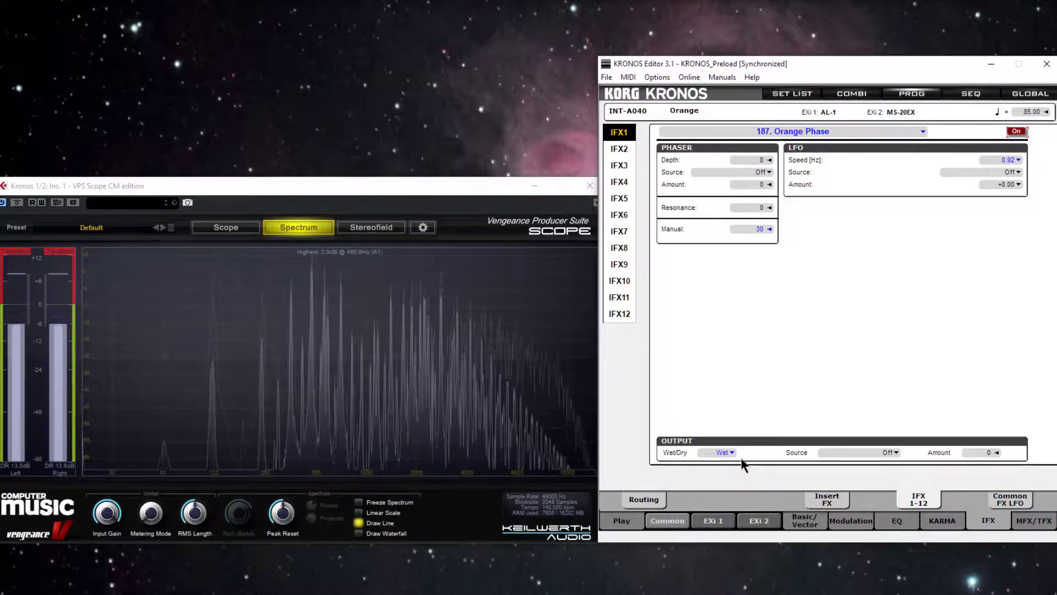
mouse_move(722, 454)
left_mouse_down()
mouse_move(720, 473)
mouse_move(749, 479)
left_mouse_up()
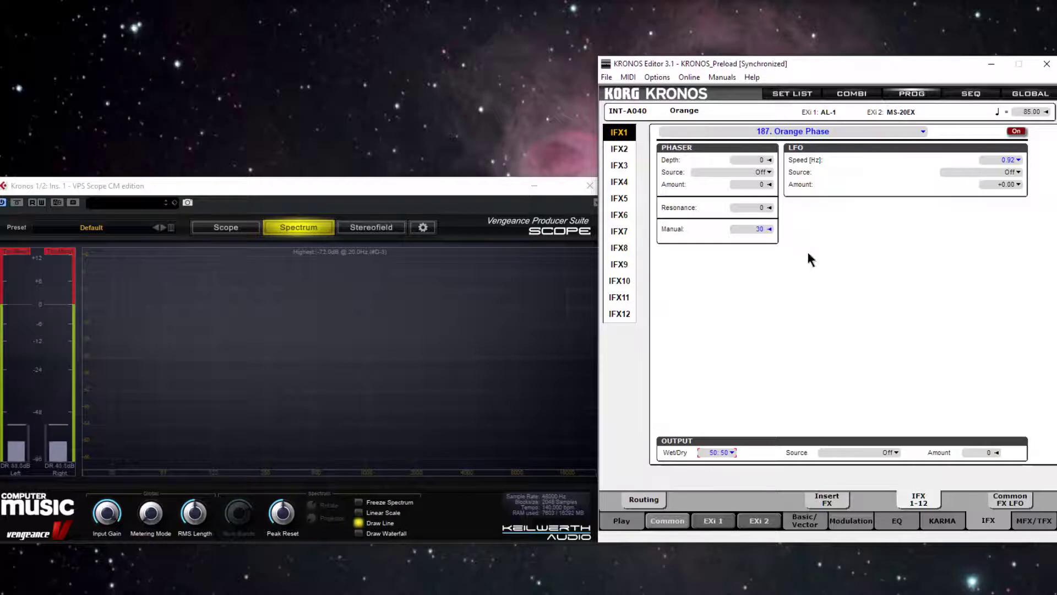
Set Phaser Resonance to 100 and Depth to 50, then bring OBS forward
mouse_move(743, 208)
left_mouse_down()
mouse_move(742, 146)
mouse_move(714, 38)
left_mouse_up()
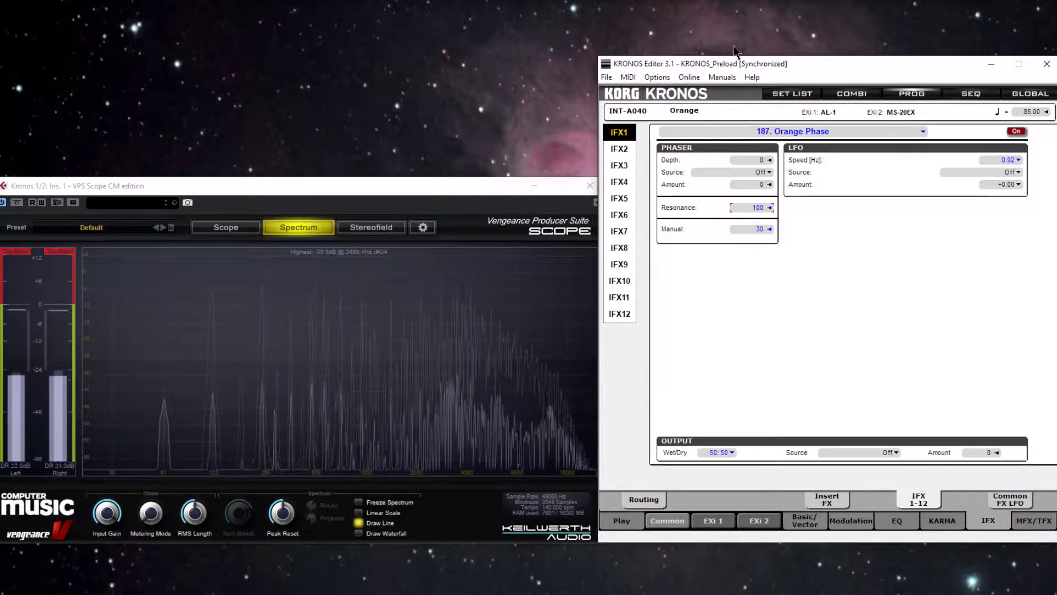
left_click_drag(753, 161, 746, 110)
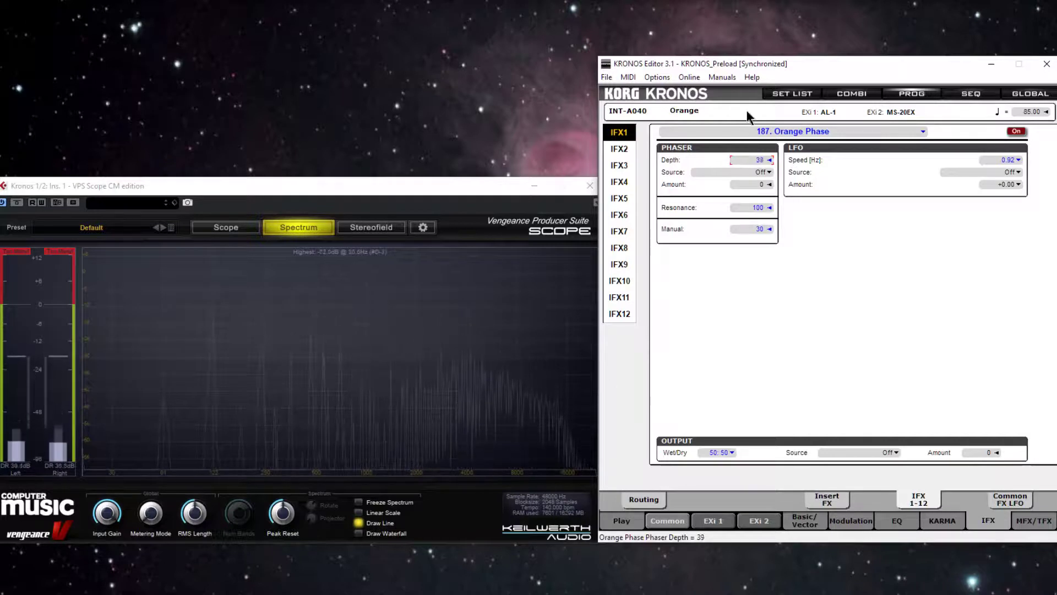
mouse_move(746, 110)
left_mouse_down()
mouse_move(749, 80)
mouse_move(775, 176)
left_mouse_up()
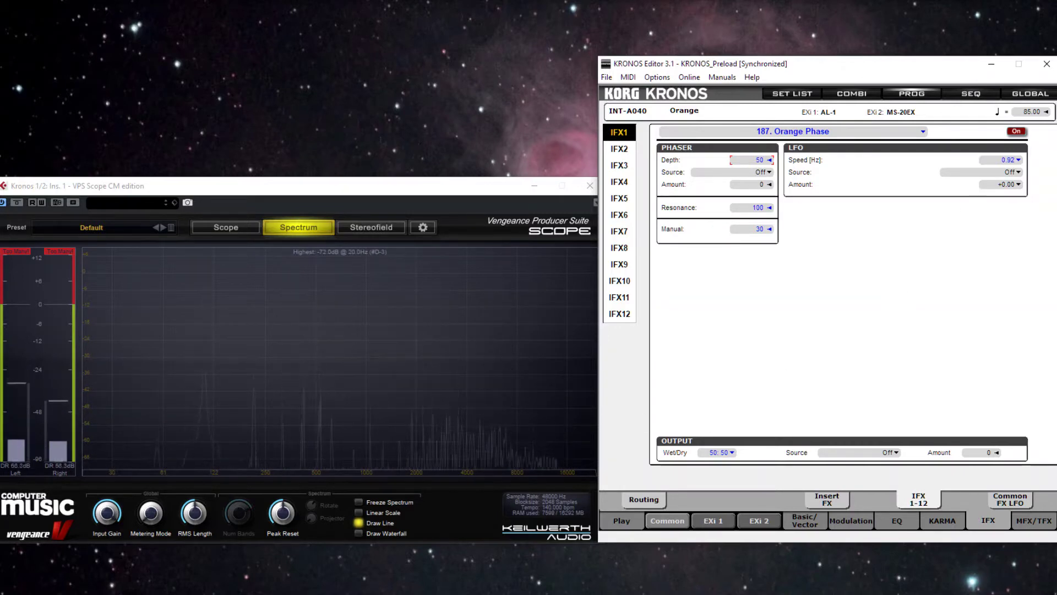
left_click(406, 569)
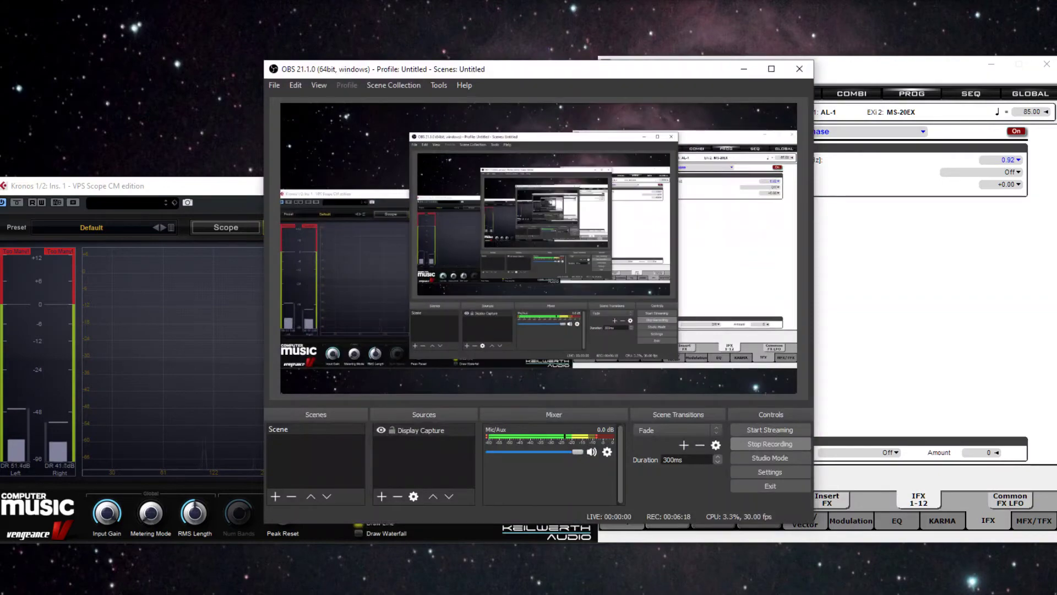